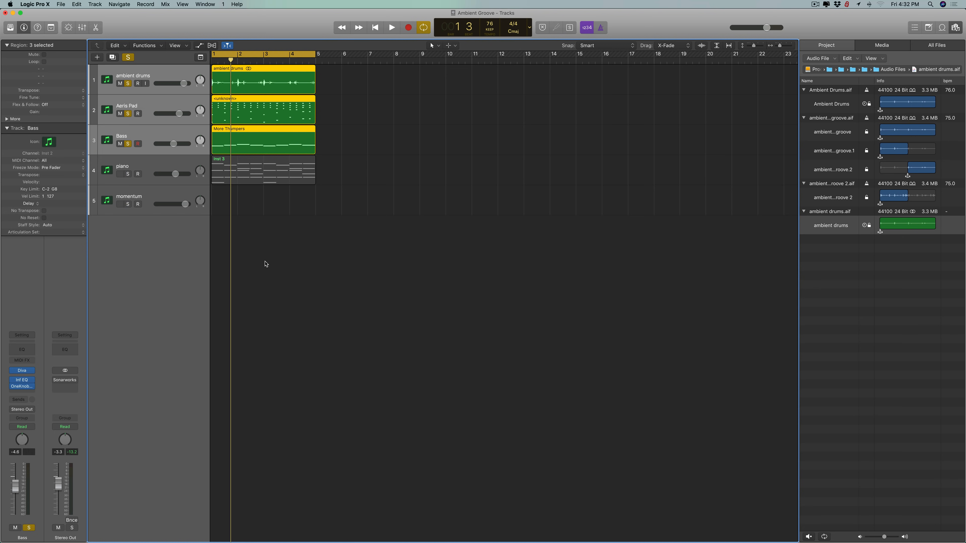
Audition the soloed drums, pad and bass together, and the piano track soloed on its own
key("space")
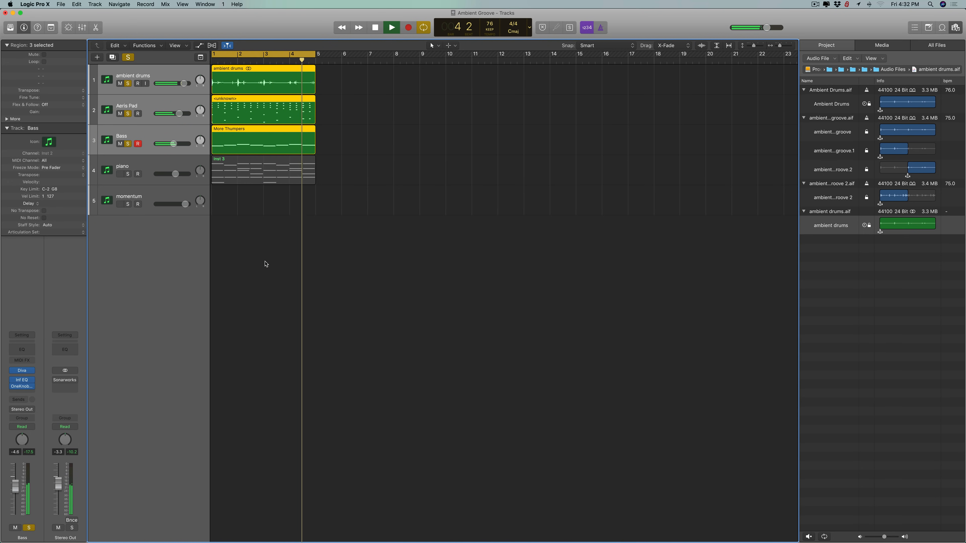
key("space")
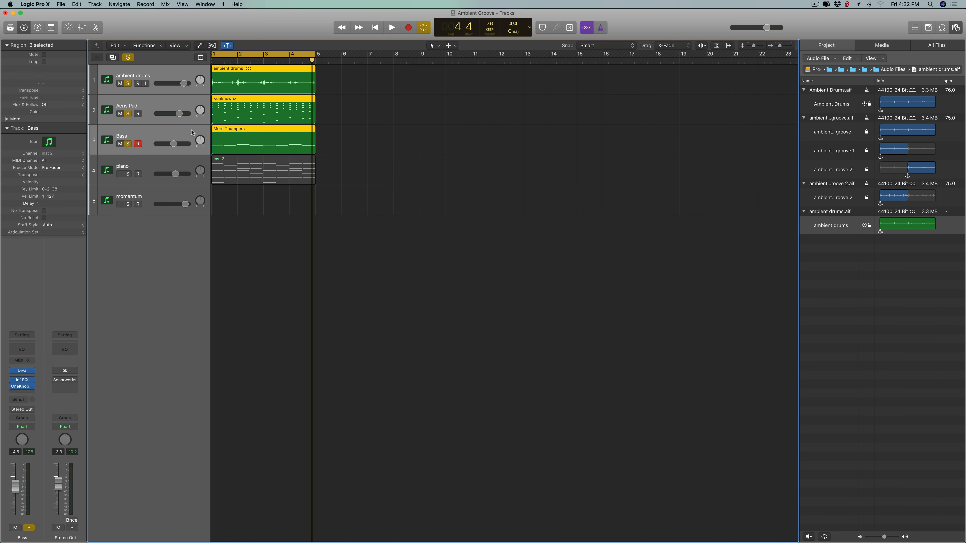
left_click(141, 164)
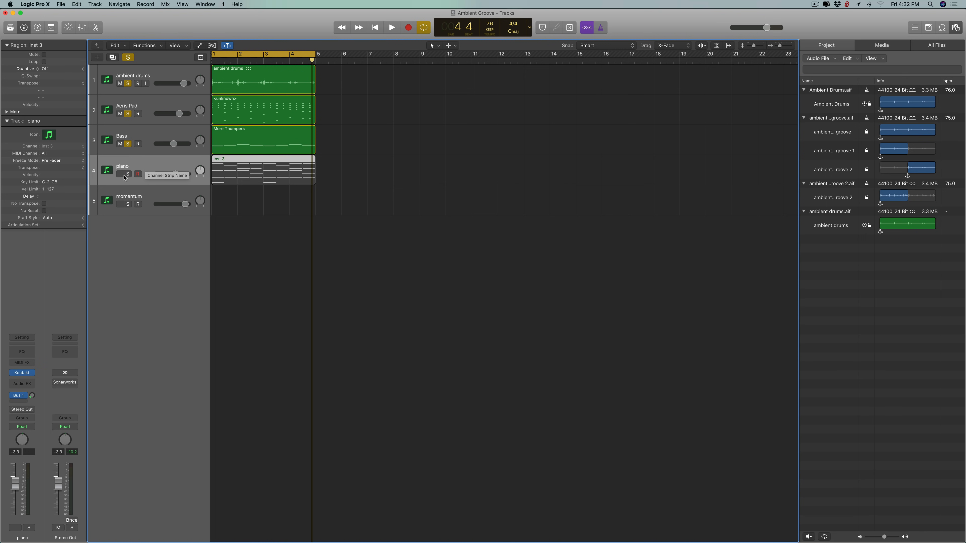
left_click(128, 174, "alt")
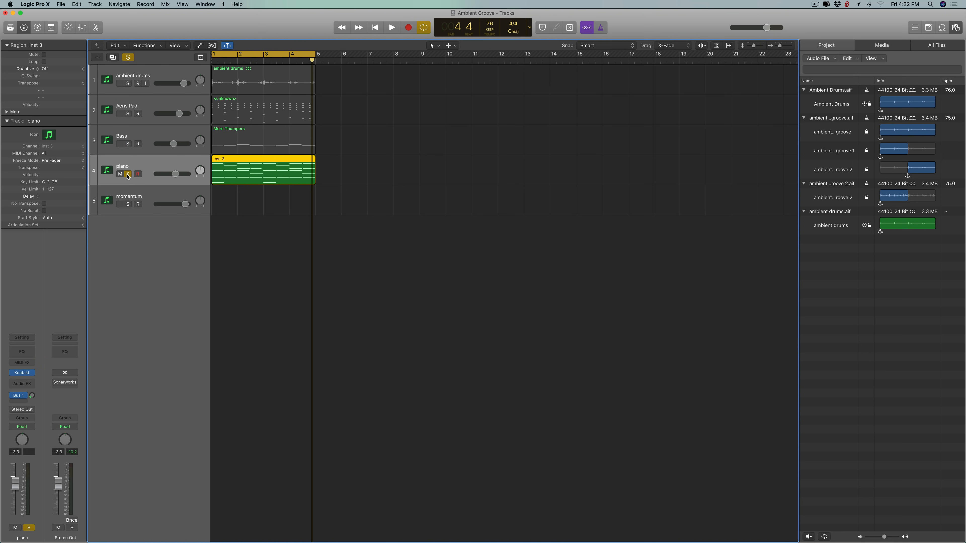
key("space")
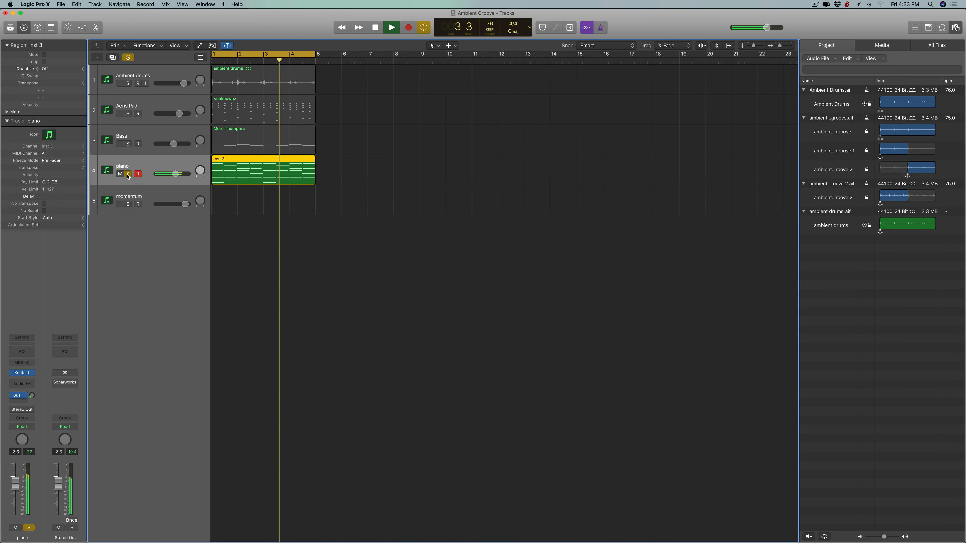
key("space")
Bounce the piano track's region in place to a new track named "reverse piano", muting the source
right_click(277, 174)
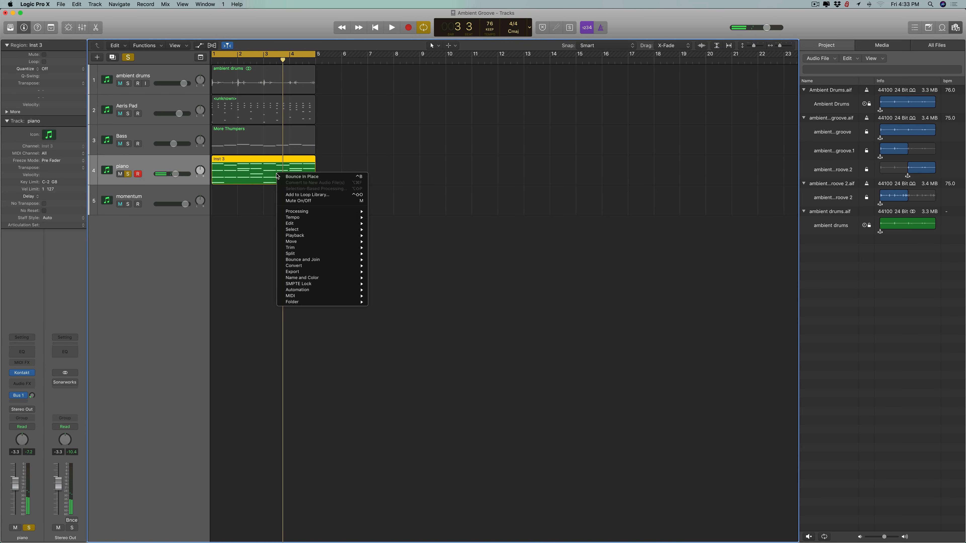
mouse_move(306, 261)
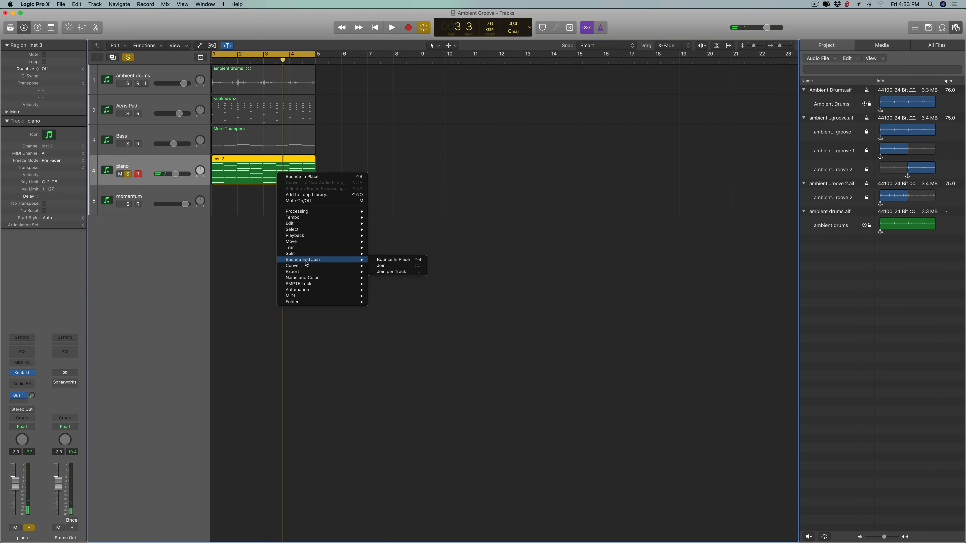
left_click(390, 261)
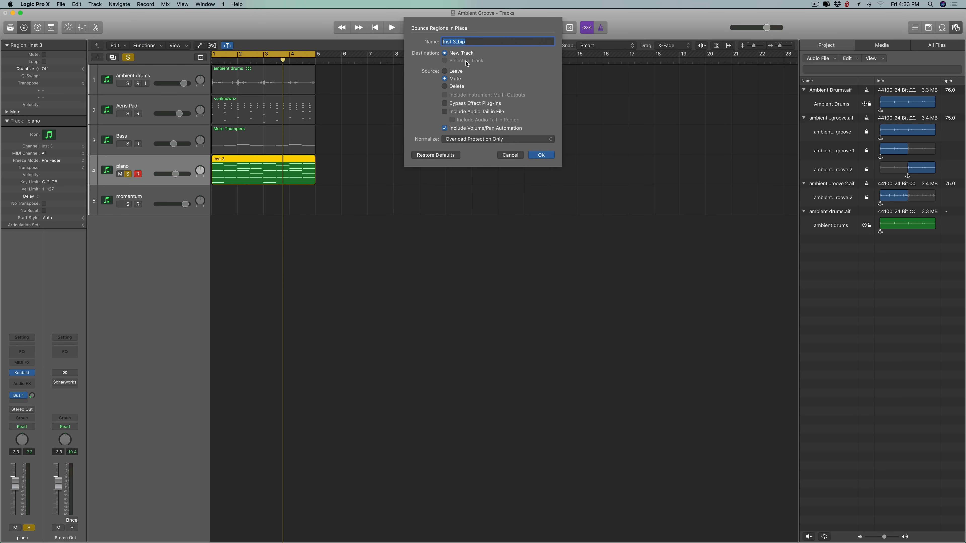
type("reverse piano")
key("Return")
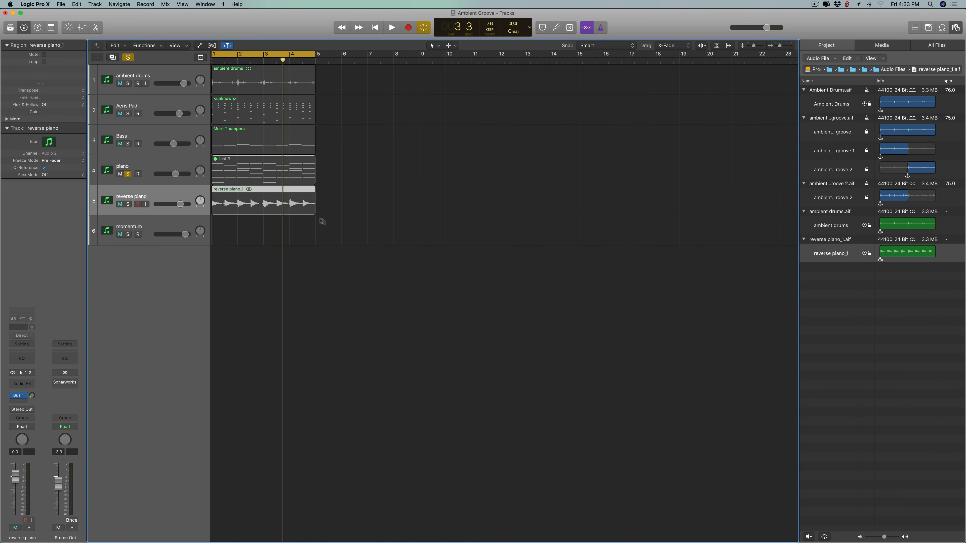
Turn off solo on the piano track
left_click(323, 221)
left_click(296, 208)
left_click(129, 178)
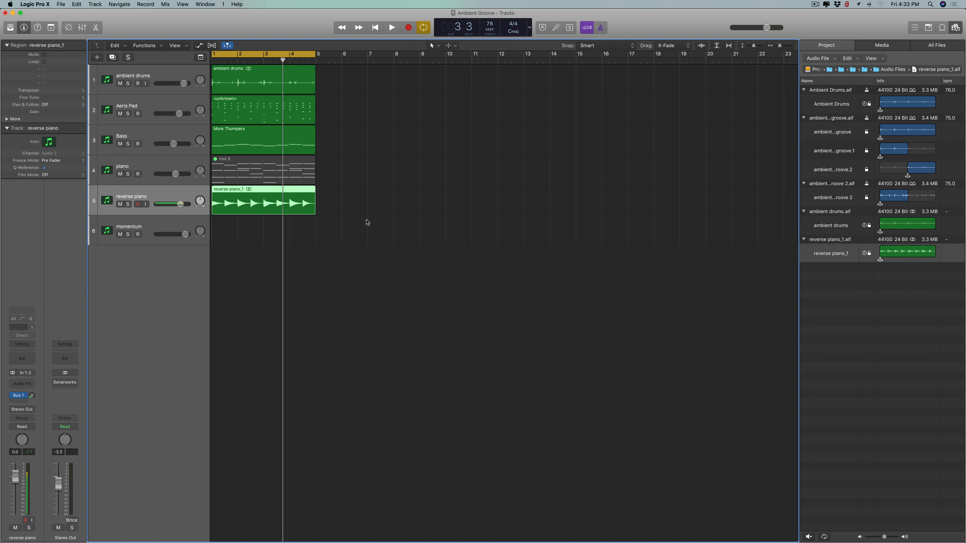
left_click(378, 220)
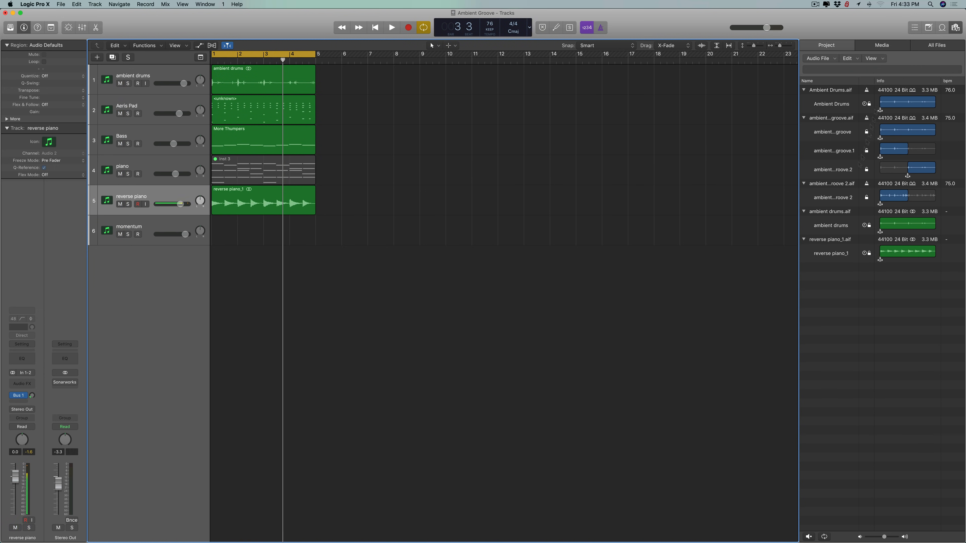
Open the Momentum instrument on the momentum track and load reverse piano_1.aif into it as a sample
left_click(166, 226)
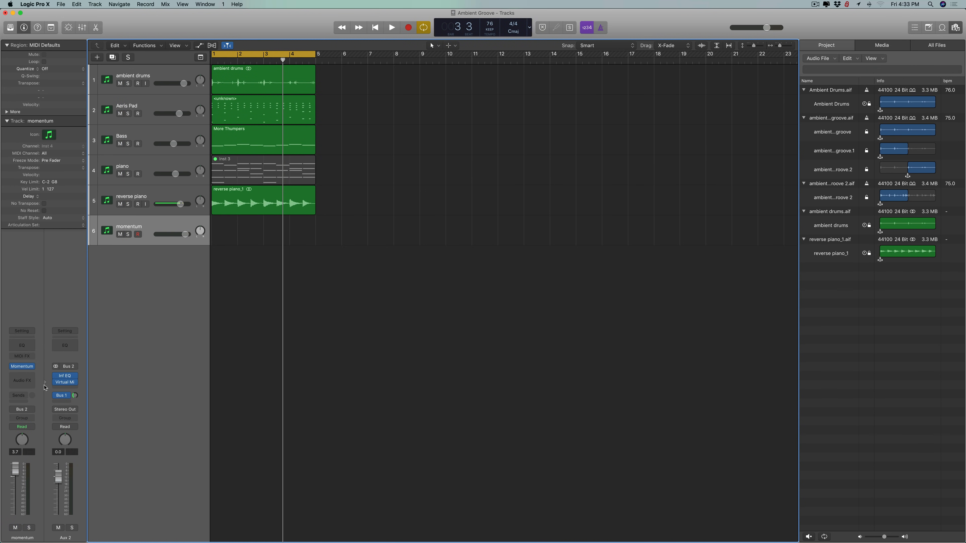
left_click(23, 367)
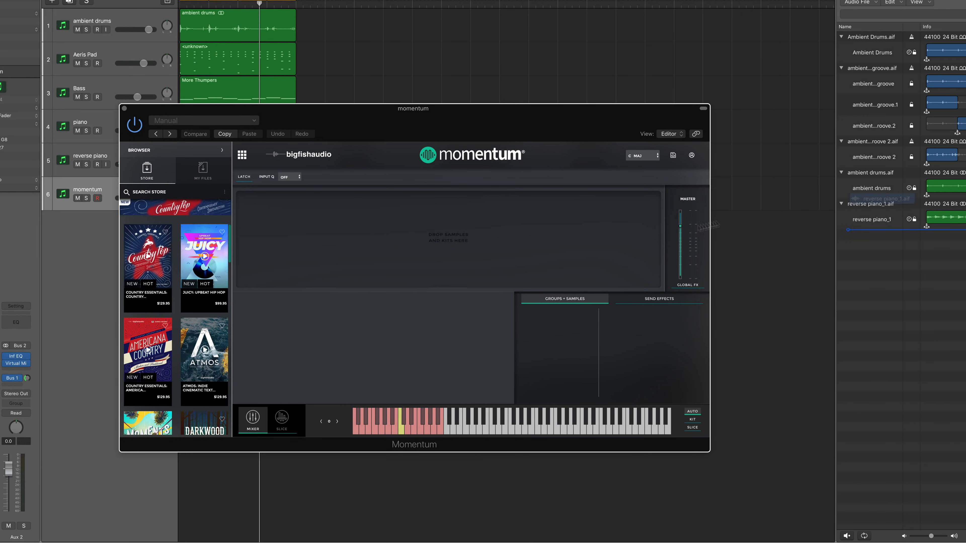
left_click_drag(476, 214, 476, 216)
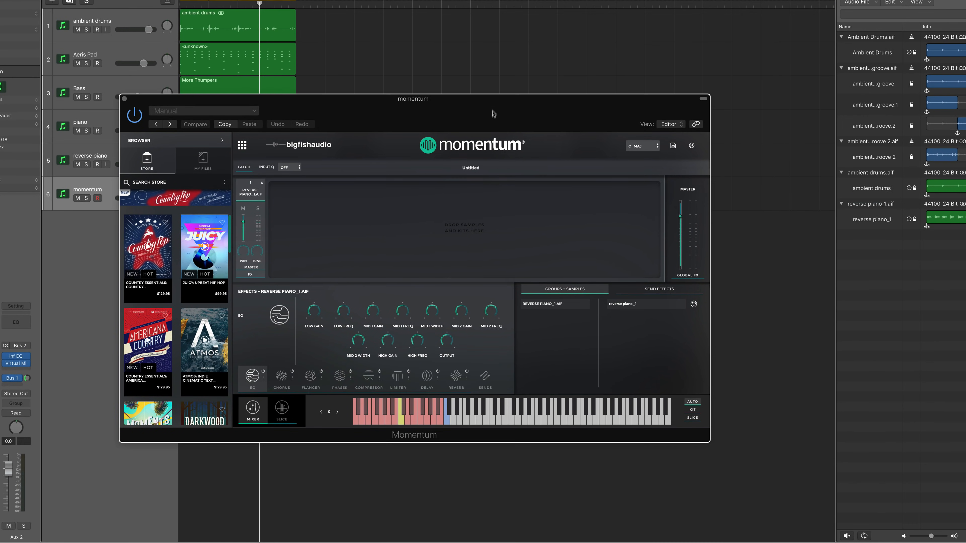
Bring up the slice editor for the reverse piano_1 sample and set its slice grid to 1/2
left_click(282, 408)
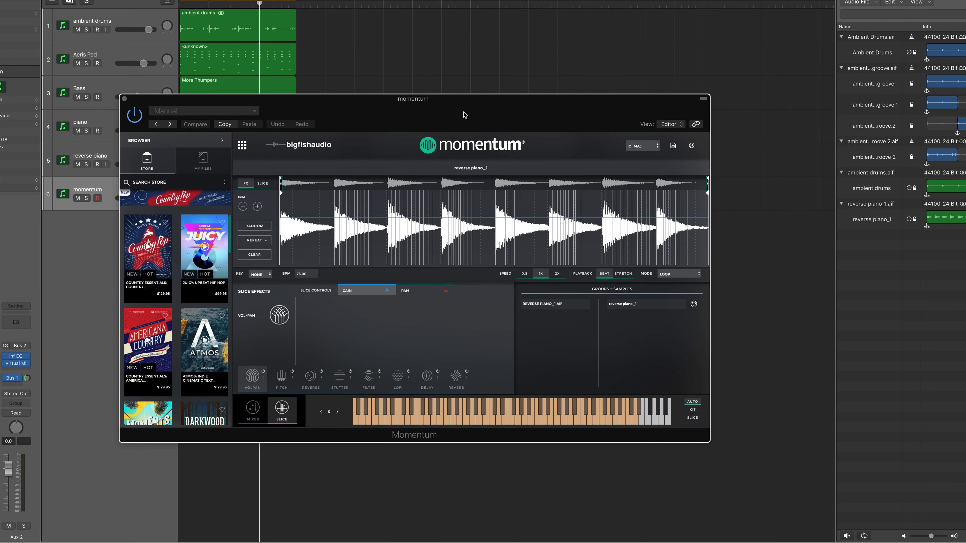
left_click_drag(464, 113, 534, 115)
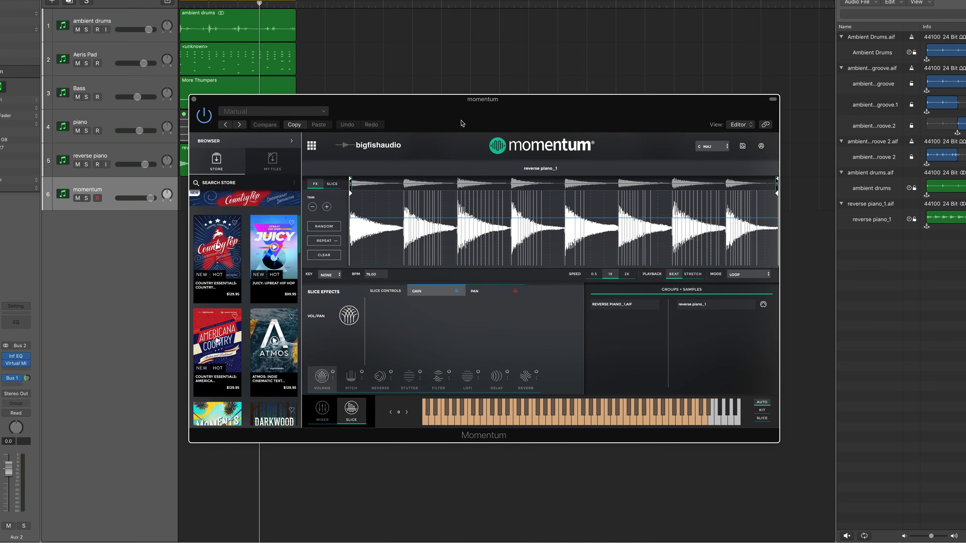
left_click_drag(462, 121, 474, 114)
left_click(345, 176)
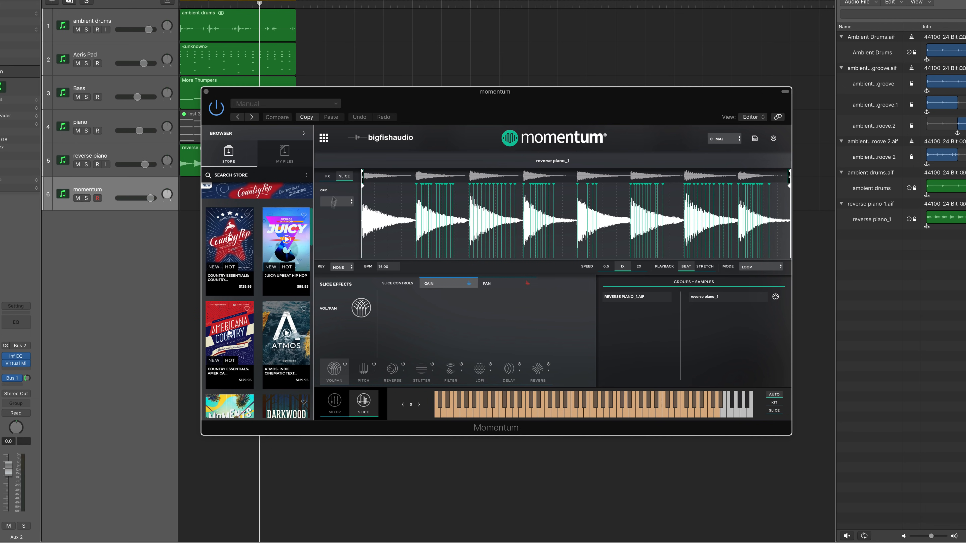
left_click(339, 203)
left_click(334, 216)
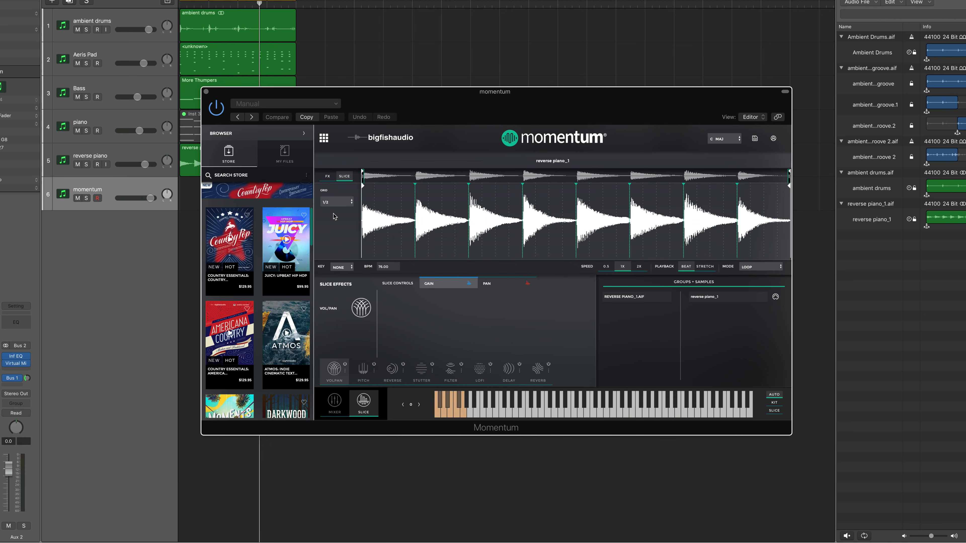
Return to the slice effects and enable the Reverse effect for the sample
left_click(328, 176)
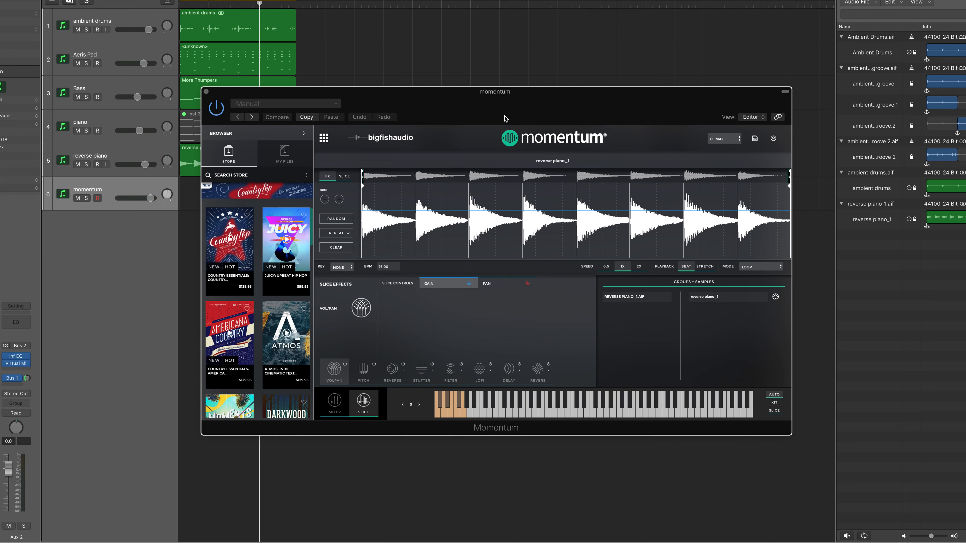
left_click_drag(505, 119, 472, 102)
left_click_drag(570, 90, 669, 146)
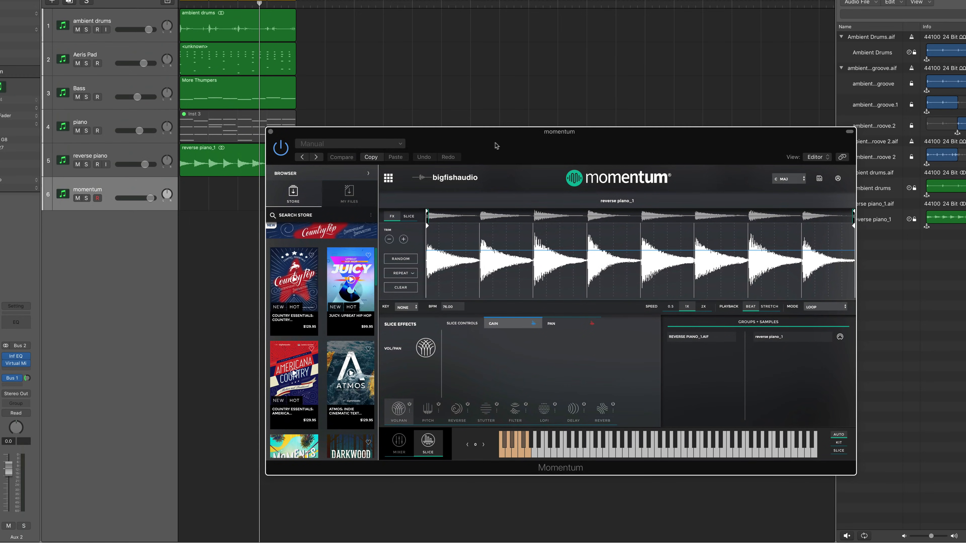
left_click_drag(496, 146, 466, 127)
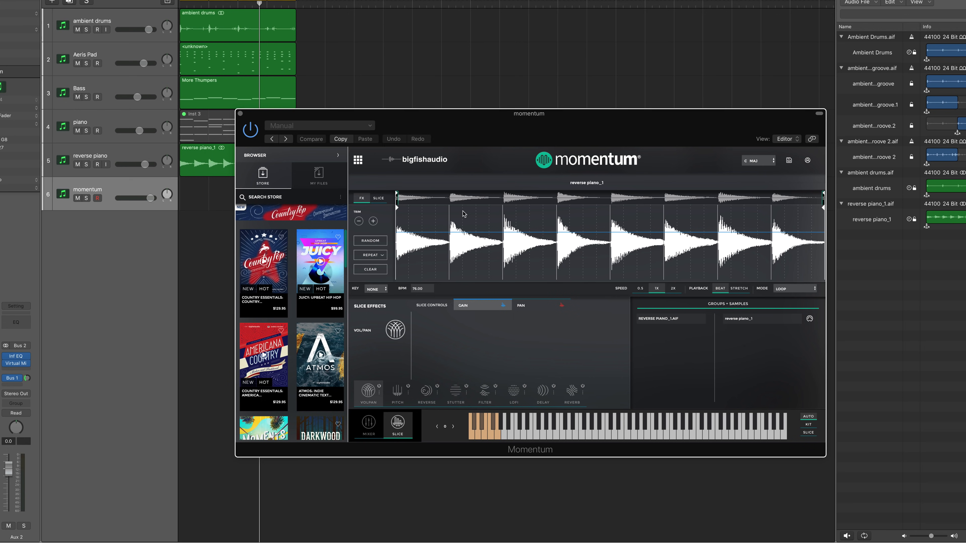
left_click(426, 392)
left_click(438, 387)
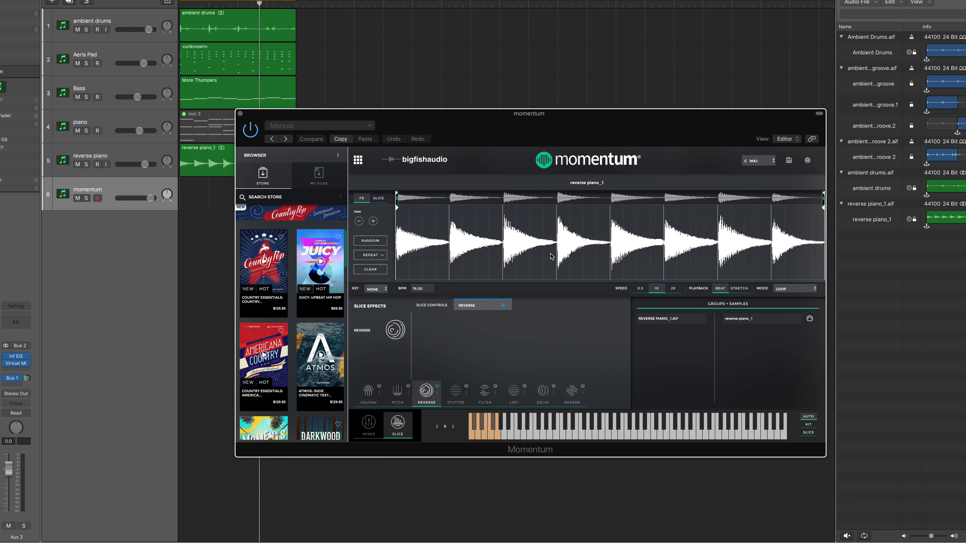
Apply the Reverse effect to all slices with the playback mode on Loop, and audition the sample
left_click(790, 291)
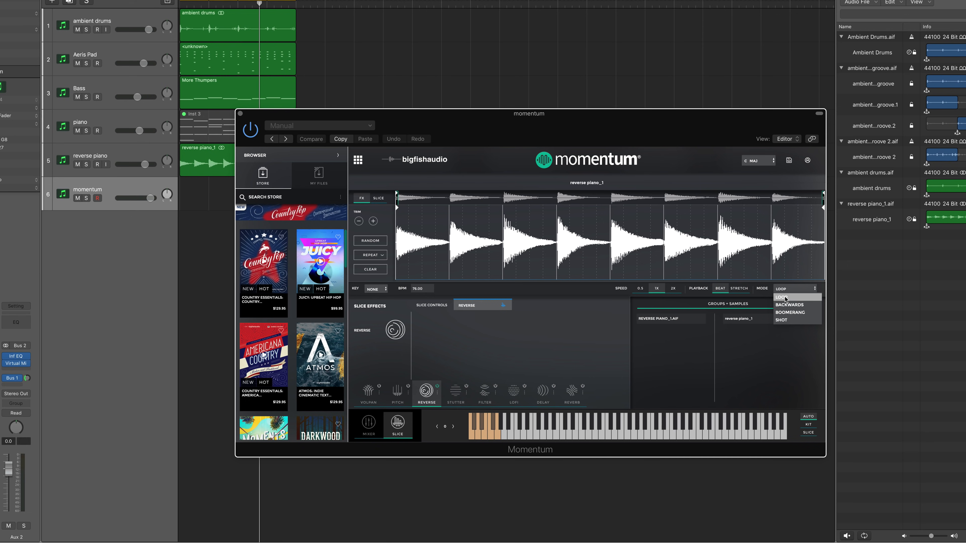
left_click(786, 298)
left_click_drag(434, 188, 798, 184)
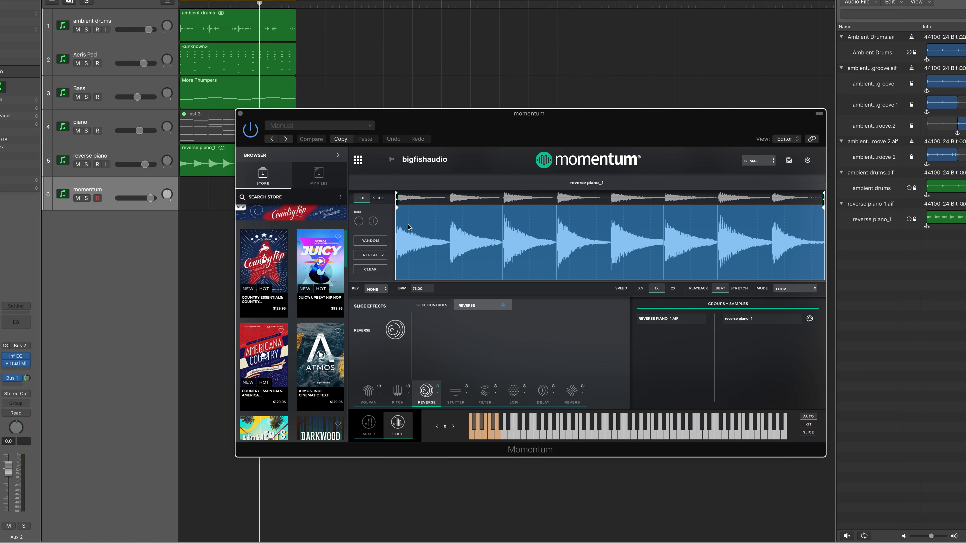
left_click(472, 437)
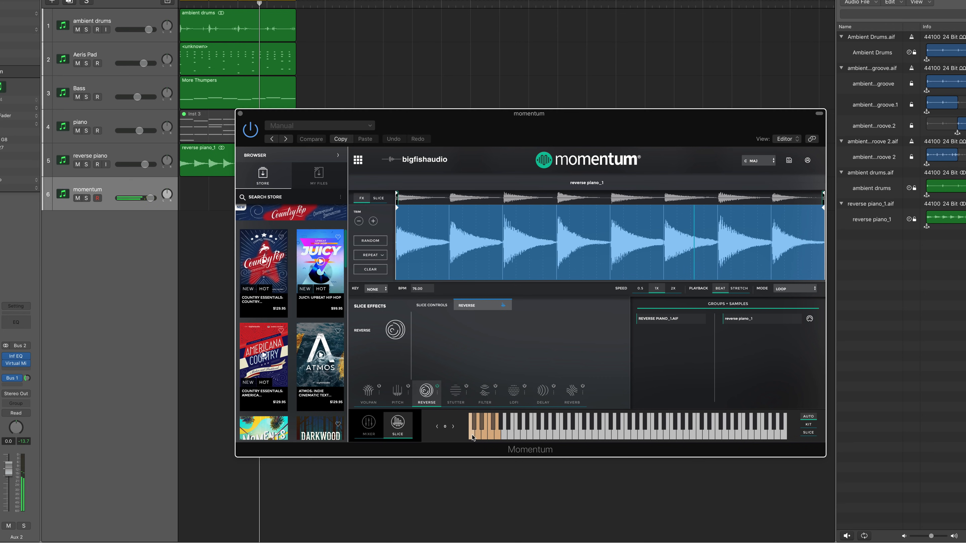
Delete the reverse piano audio region from the arrangement and record the reversed sample as a MIDI part on the momentum track
left_click(196, 182)
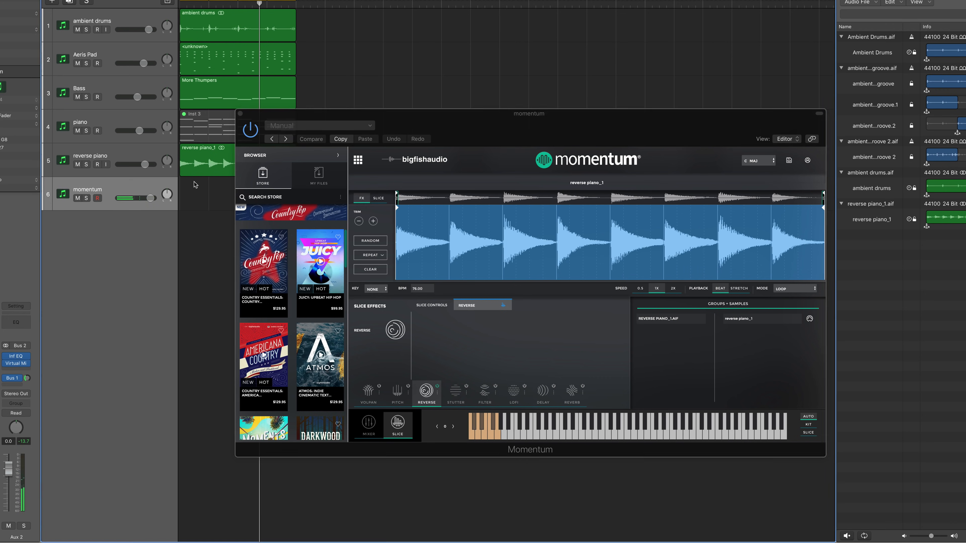
left_click(207, 167)
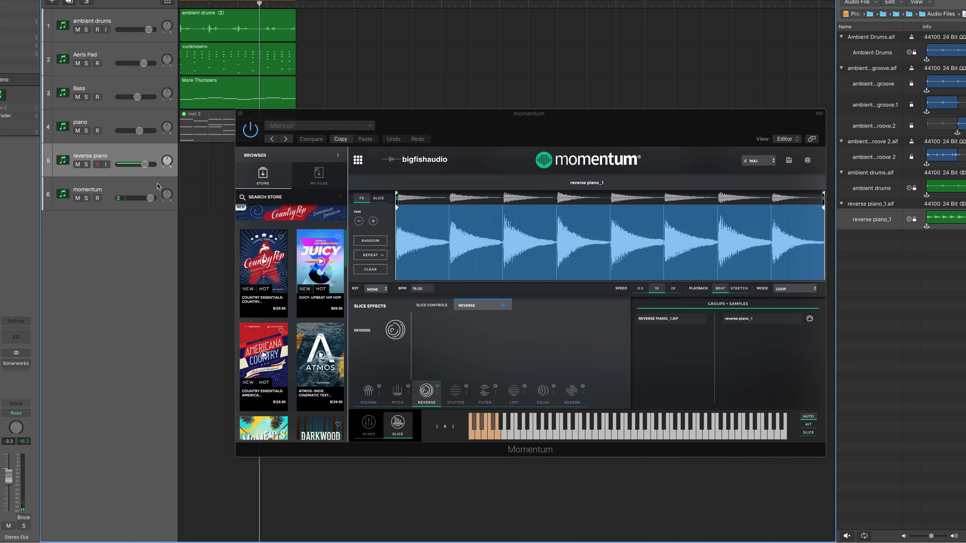
left_click(98, 199)
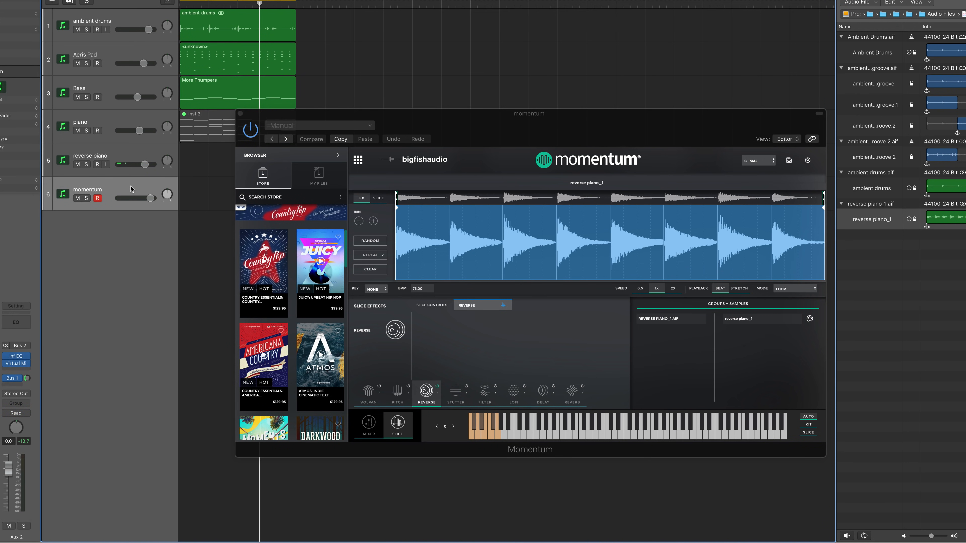
key("space")
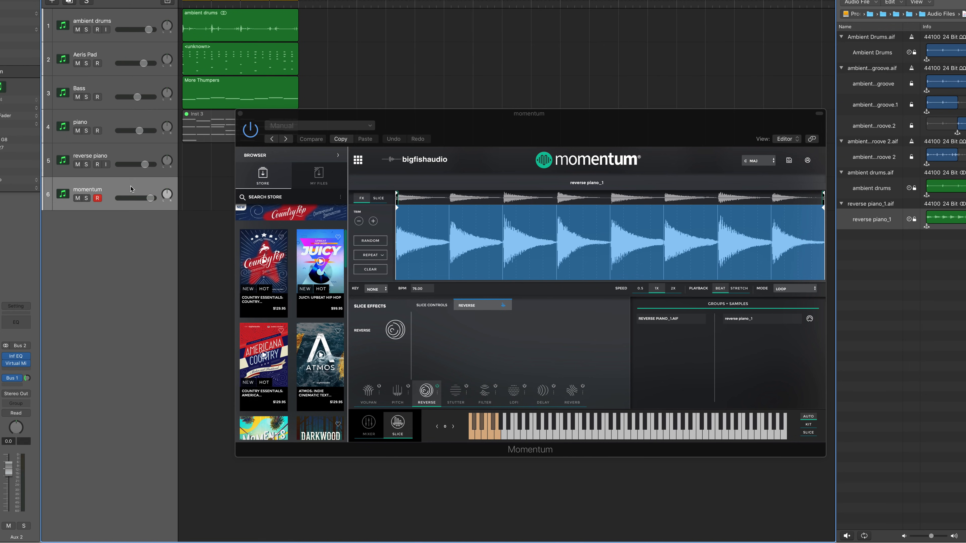
key("space")
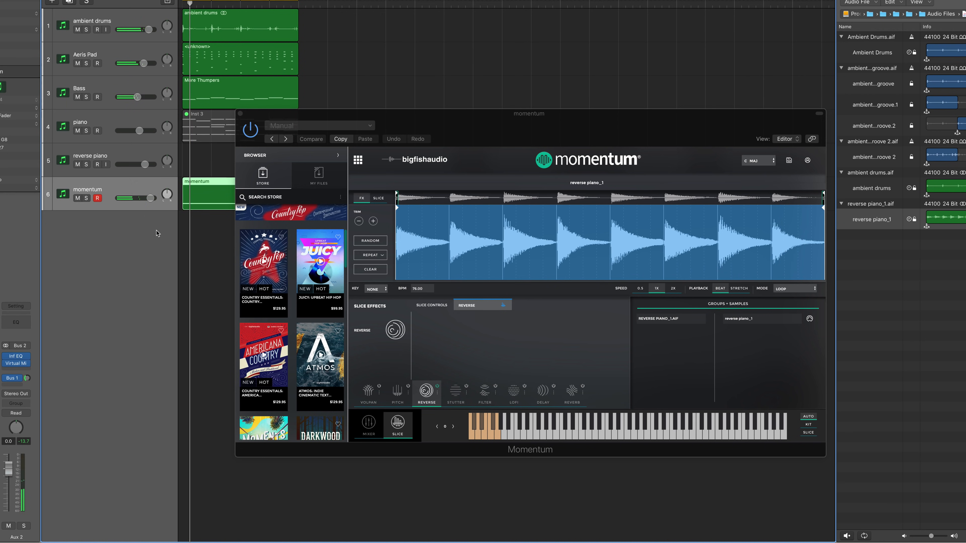
Examine the recorded momentum region's notes in the piano roll
left_click(214, 207)
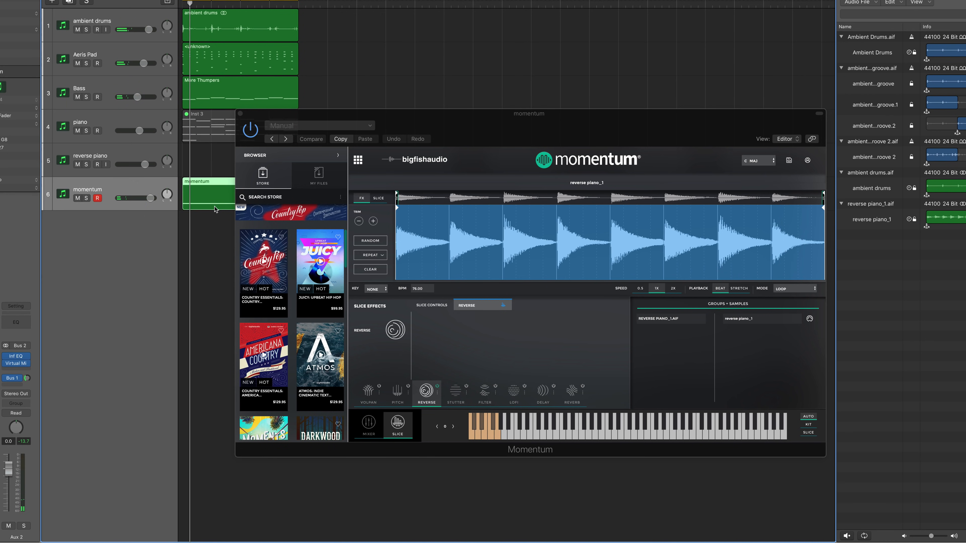
double_click(215, 206)
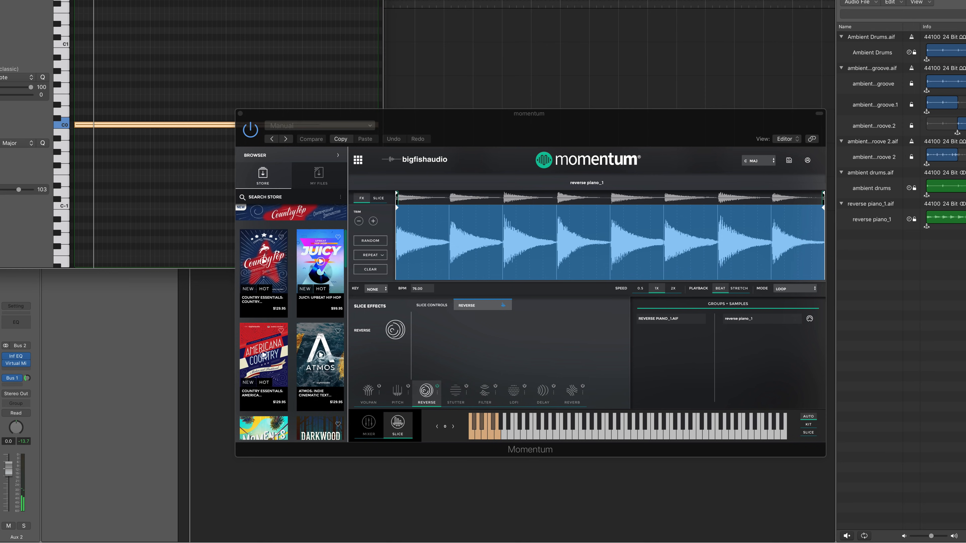
left_click(0, 0)
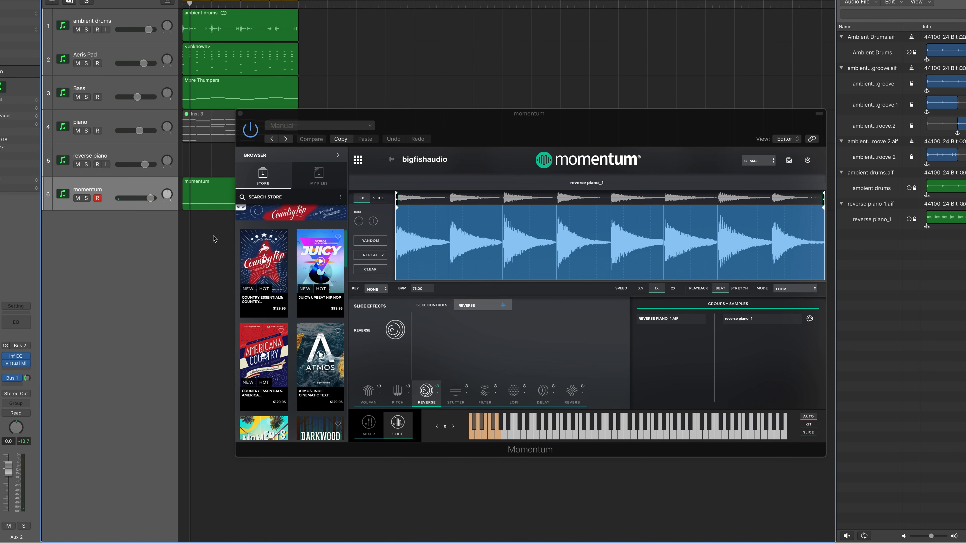
Enable the Reverb slice effect and raise its Time evenly across all slices
left_click_drag(554, 139, 571, 108)
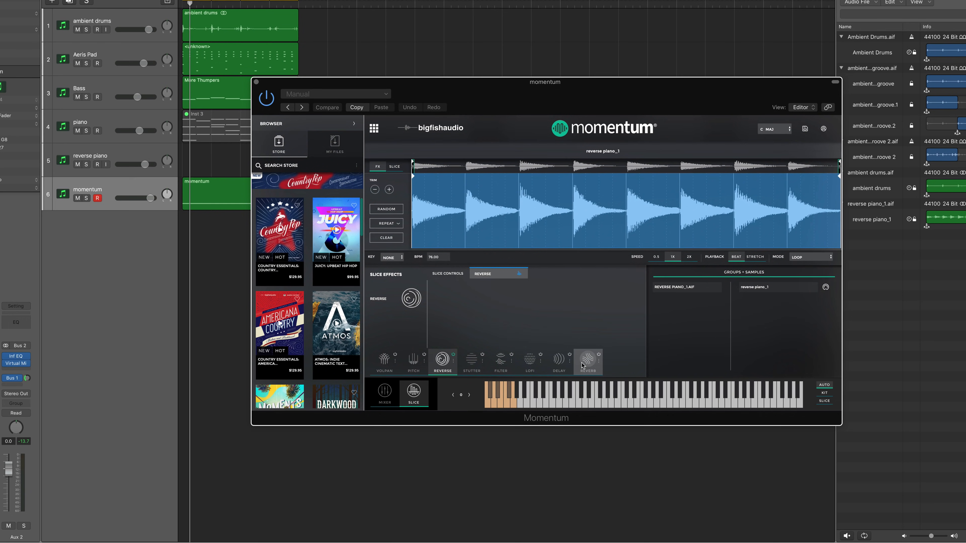
left_click(597, 359)
left_click(539, 273)
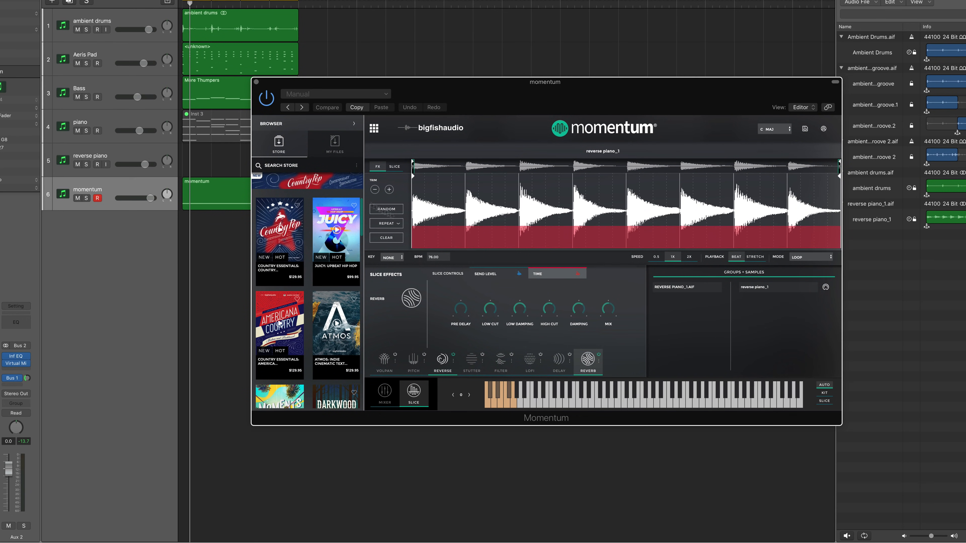
left_click(389, 189)
left_click(389, 189)
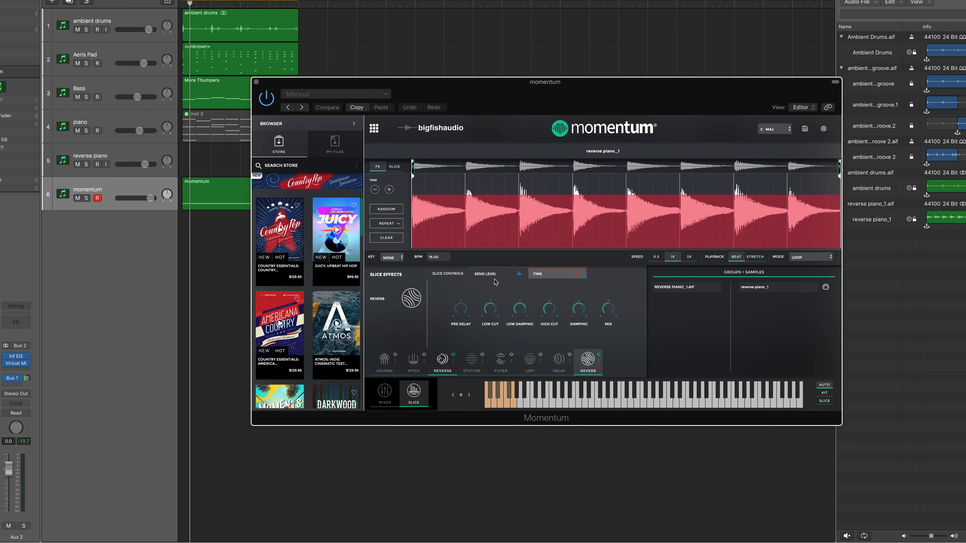
Raise the reverb Send Level on only the fourth and eighth slices
left_click(483, 278)
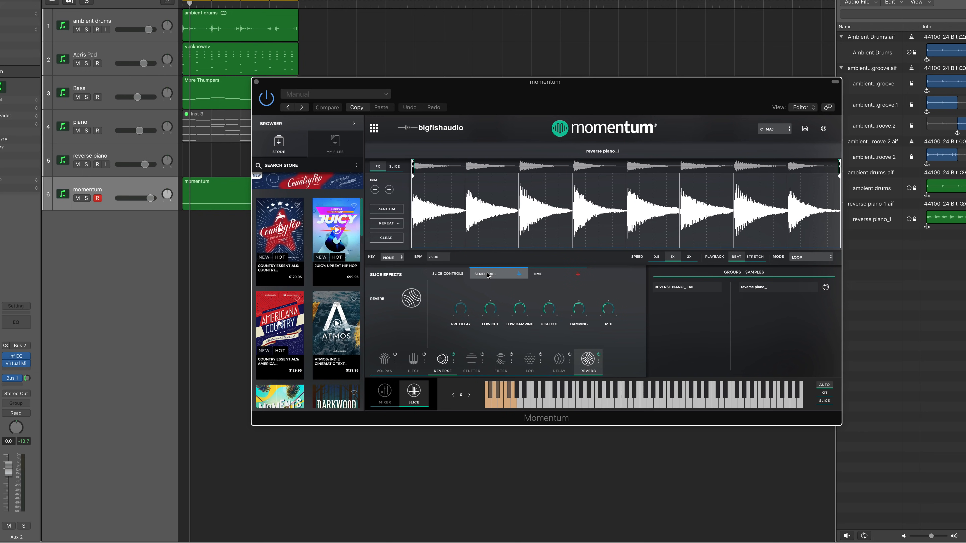
left_click_drag(608, 194, 607, 190)
left_click_drag(804, 195, 803, 181)
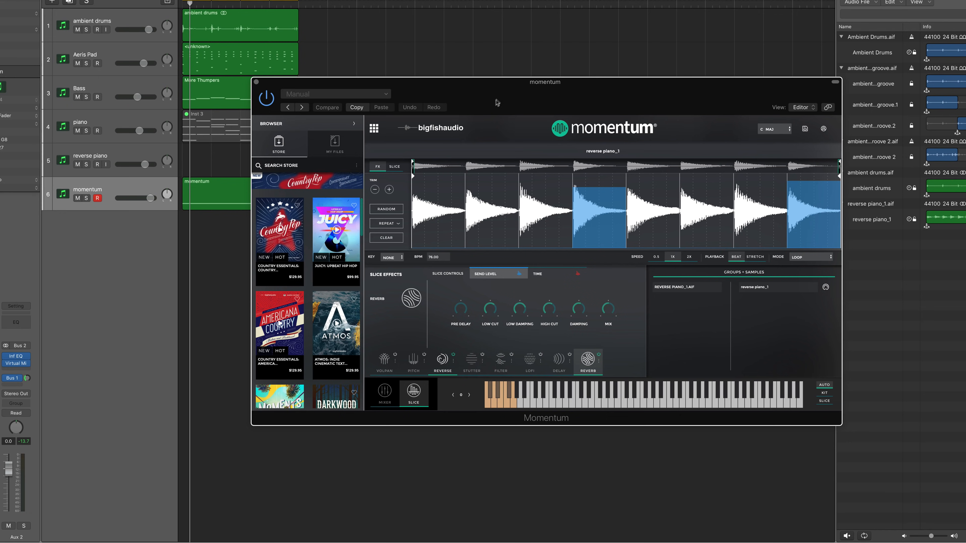
Solo the momentum track, play it back, and raise the fourth slice's reverb Send Level slightly
left_click_drag(497, 99, 492, 110)
left_click(87, 199)
key("space")
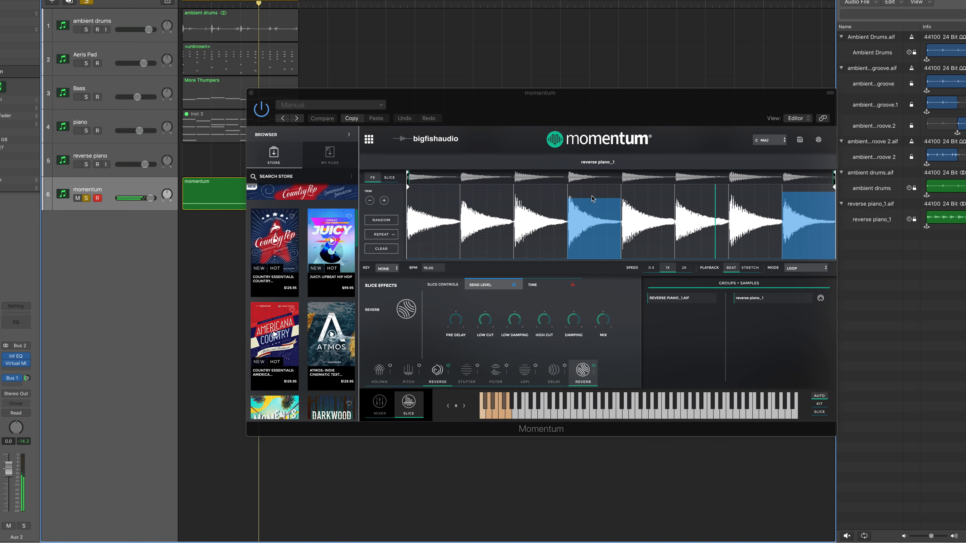
left_click(584, 216)
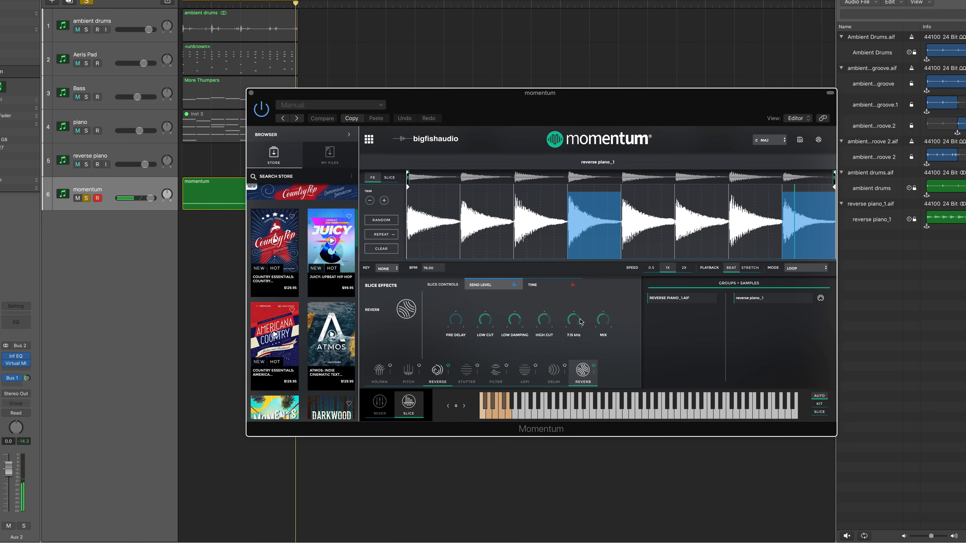
Enable the Vol/Pan effect, pan the first two slices in opposite directions, and repeat that pattern across all slices
left_click(378, 374)
left_click(543, 288)
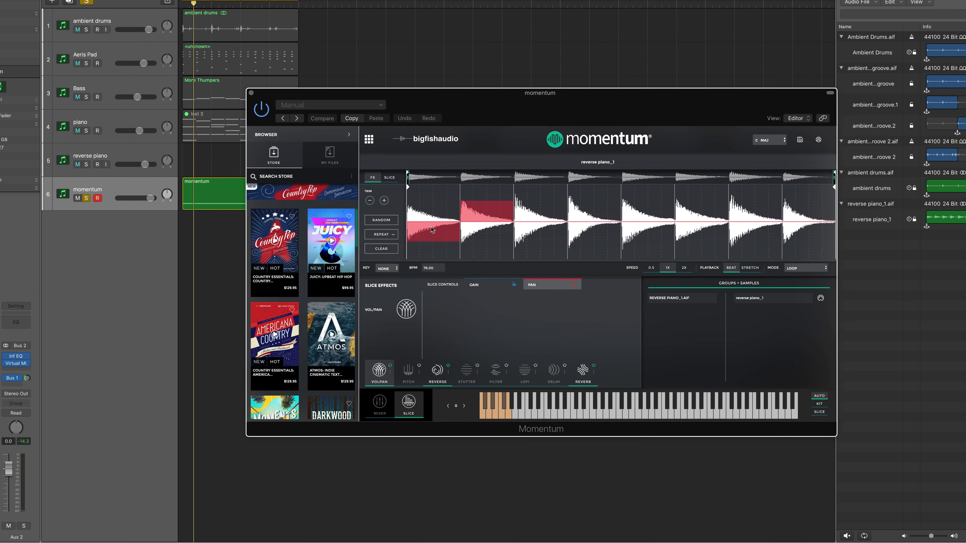
left_click(382, 235)
left_click(382, 245)
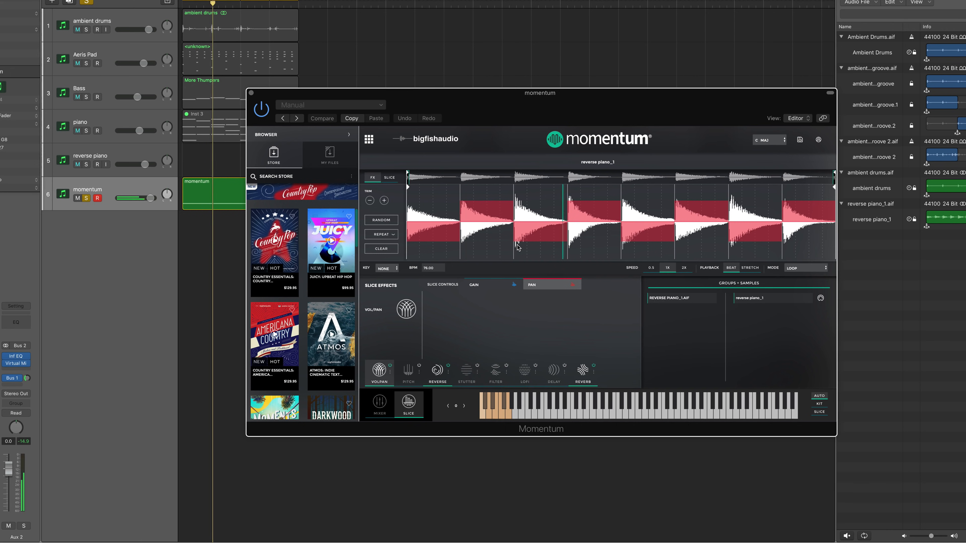
Enable the Delay slice effect and raise its Send Level on only the fourth and eighth slices
left_click(555, 372)
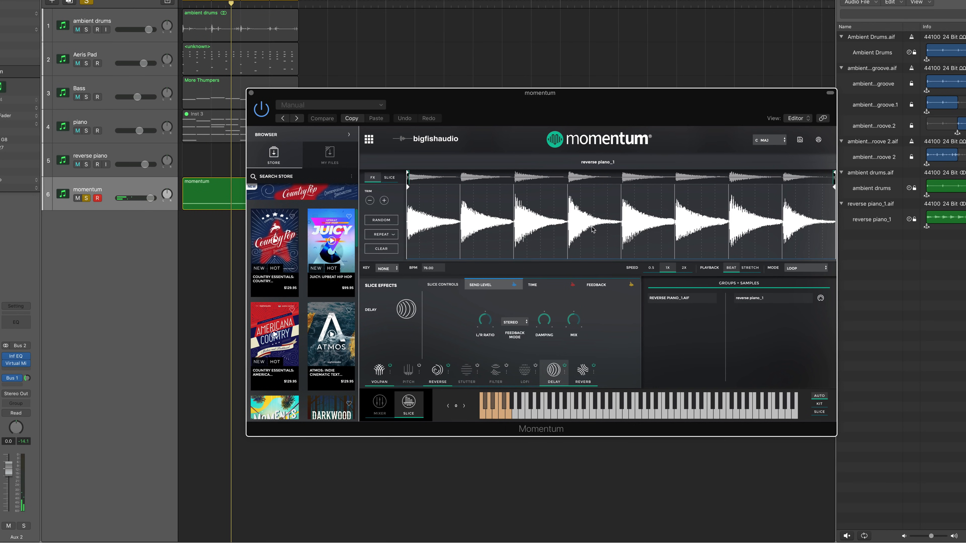
left_click_drag(589, 213, 588, 200)
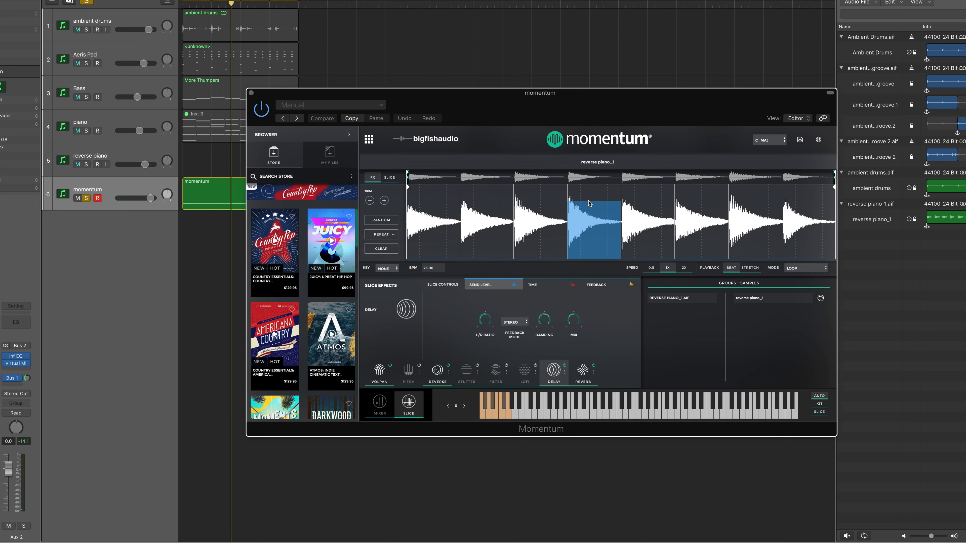
left_click(797, 195)
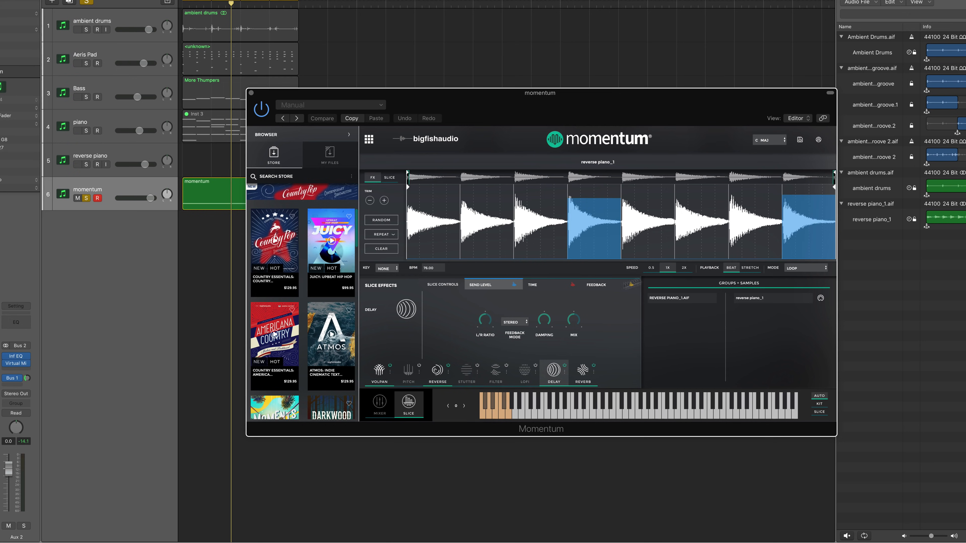
Raise the delay Feedback across all slices and set the Feedback Mode to Ping Pong
left_click(534, 285)
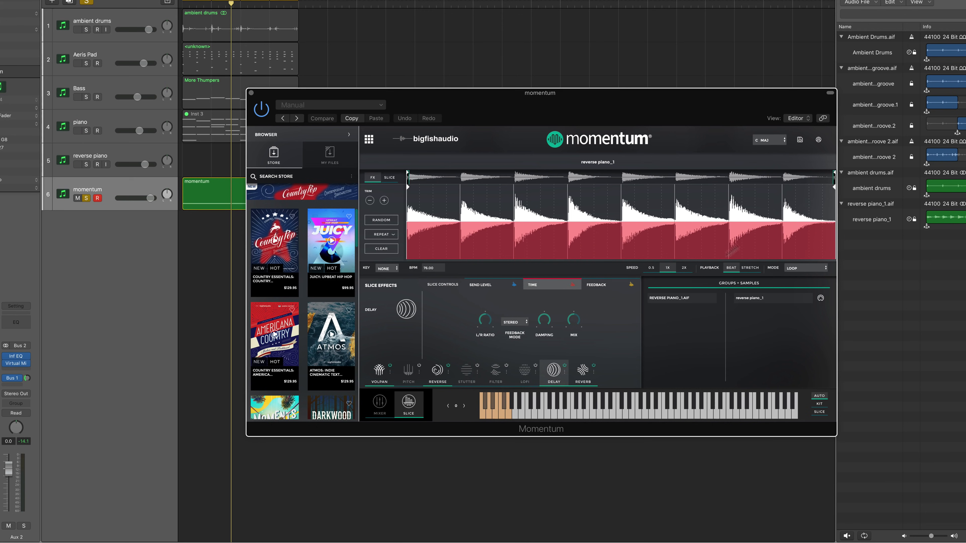
left_click(613, 286)
left_click(385, 200)
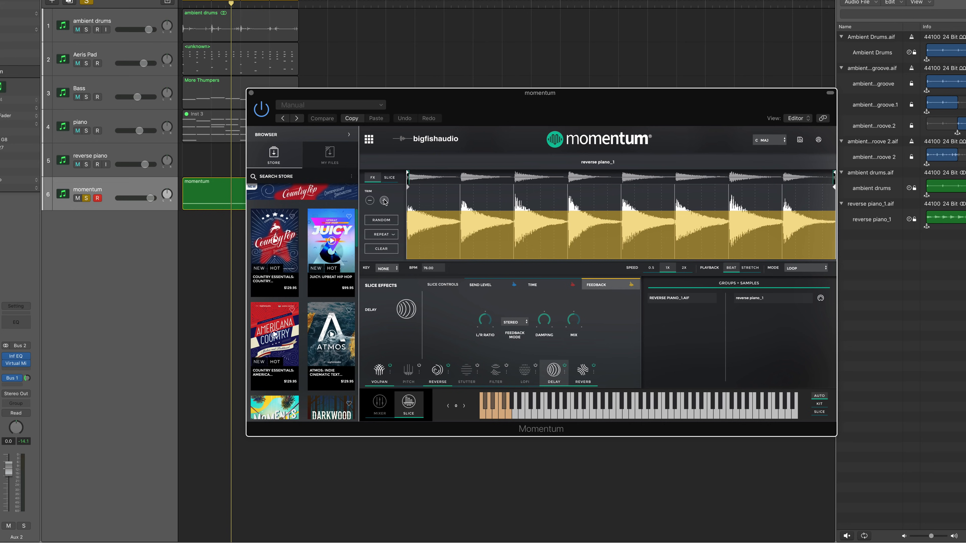
left_click(384, 201)
left_click(527, 323)
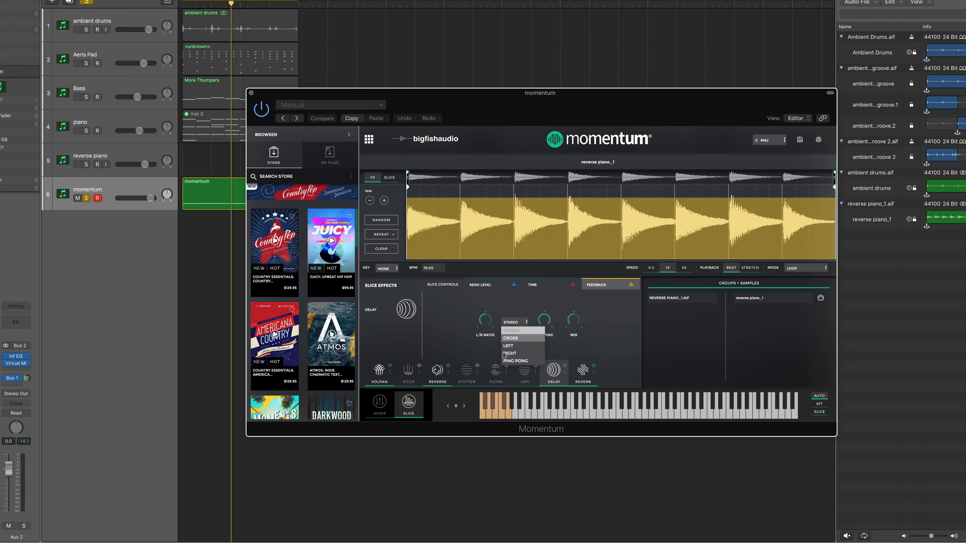
left_click(508, 366)
Play the processed reverse piano, unsolo the momentum track to hear the full mix, and lower the Aeris Pad volume slightly
key("space")
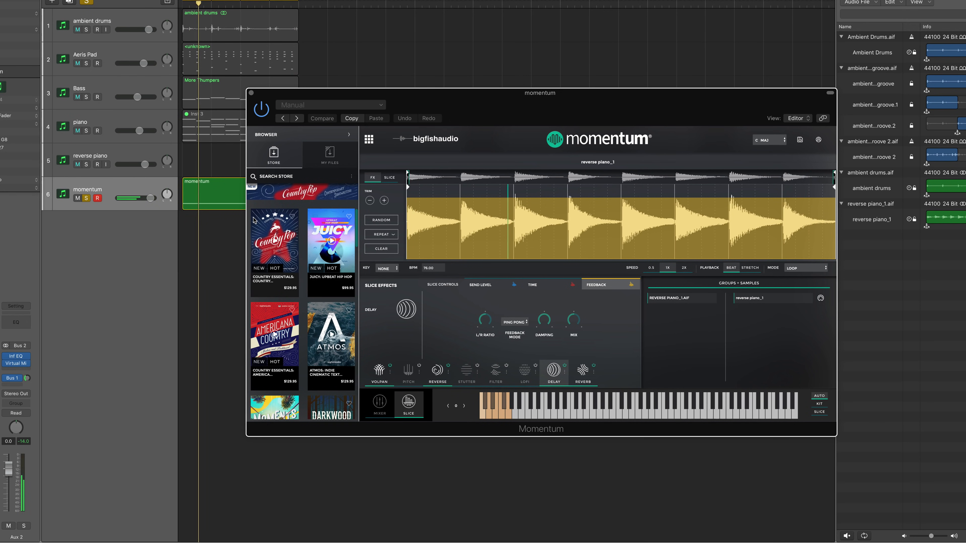
left_click(86, 198)
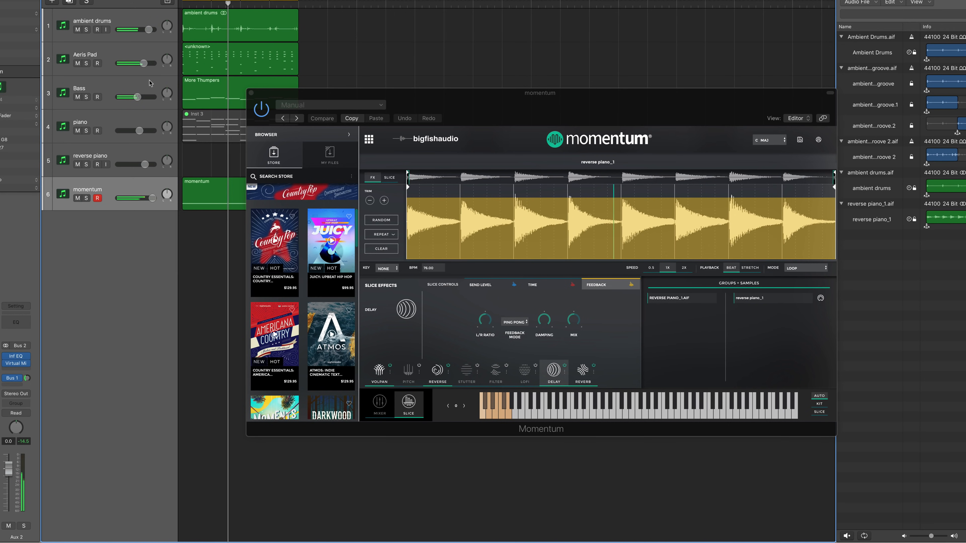
left_click_drag(144, 63, 142, 63)
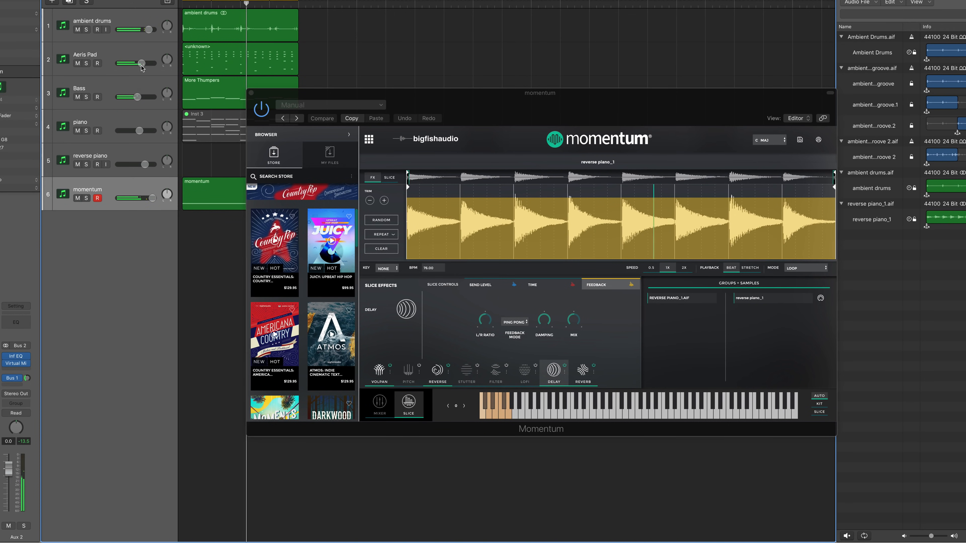